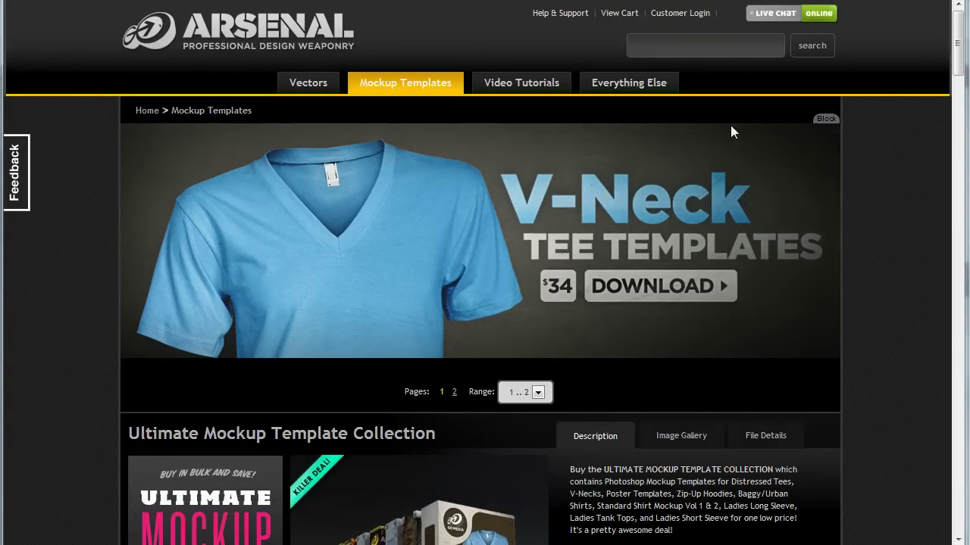
# Step: Extract T-Shirt Templates Vol2 loose.zip, replacing loose-back1.psd and skipping the other 4 conflicts
pyautogui.moveTo(958, 72)
pyautogui.mouseDown()
pyautogui.moveTo(966, 516)
pyautogui.moveTo(966, 55)
pyautogui.mouseUp()
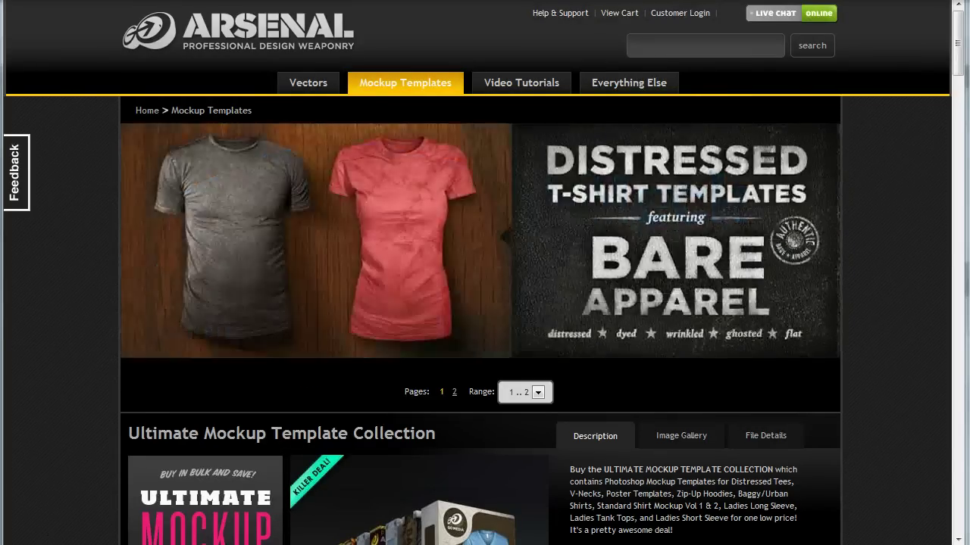
pyautogui.hotkey('alt', 'Tab')
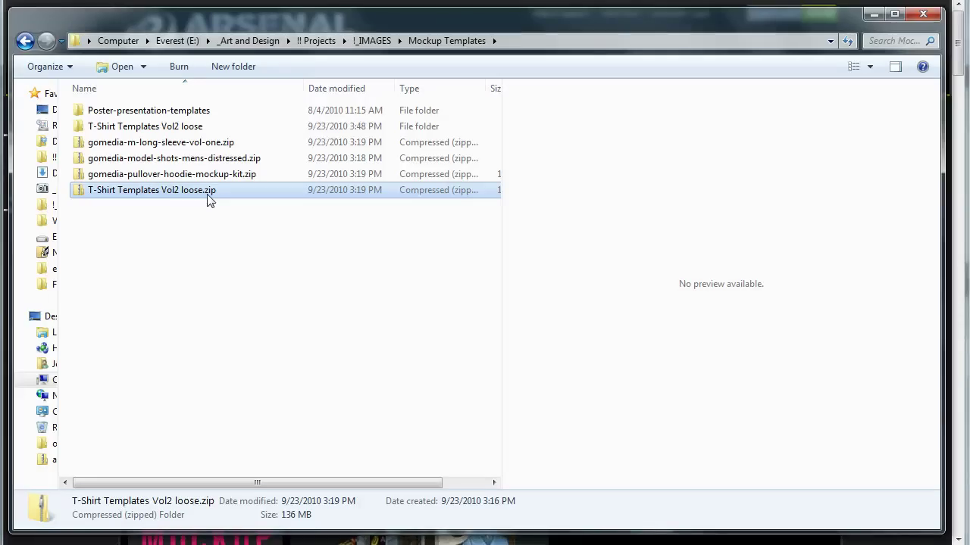
pyautogui.press('Menu')
pyautogui.click(118, 245)
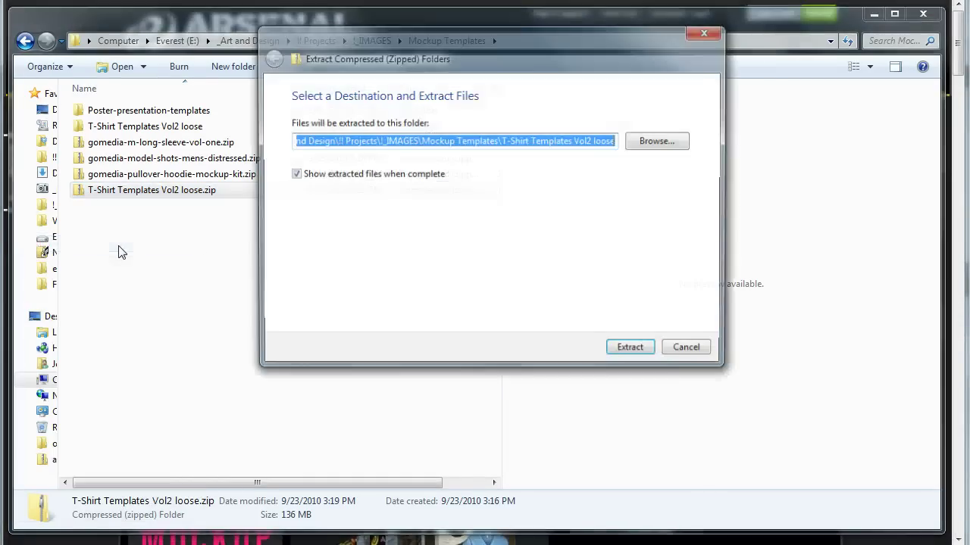
pyautogui.click(641, 353)
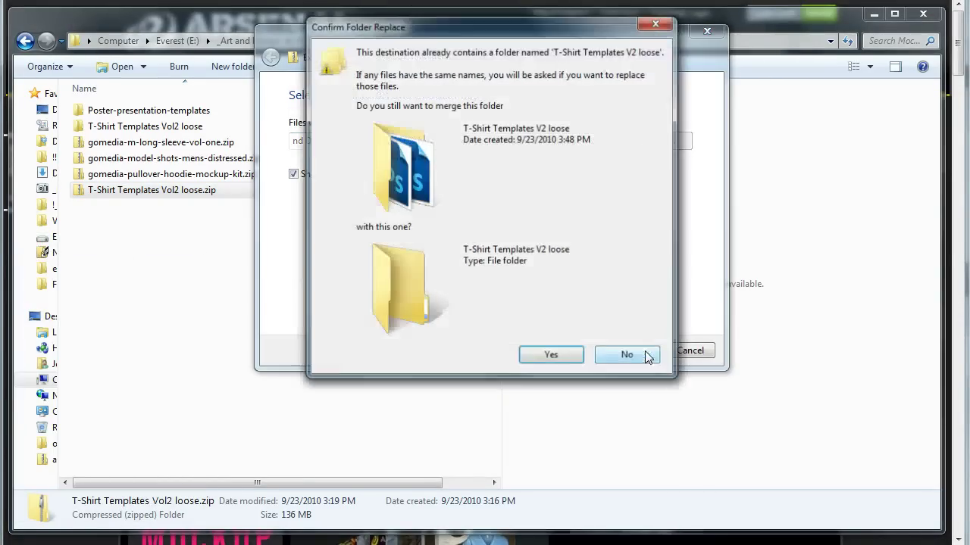
pyautogui.click(547, 360)
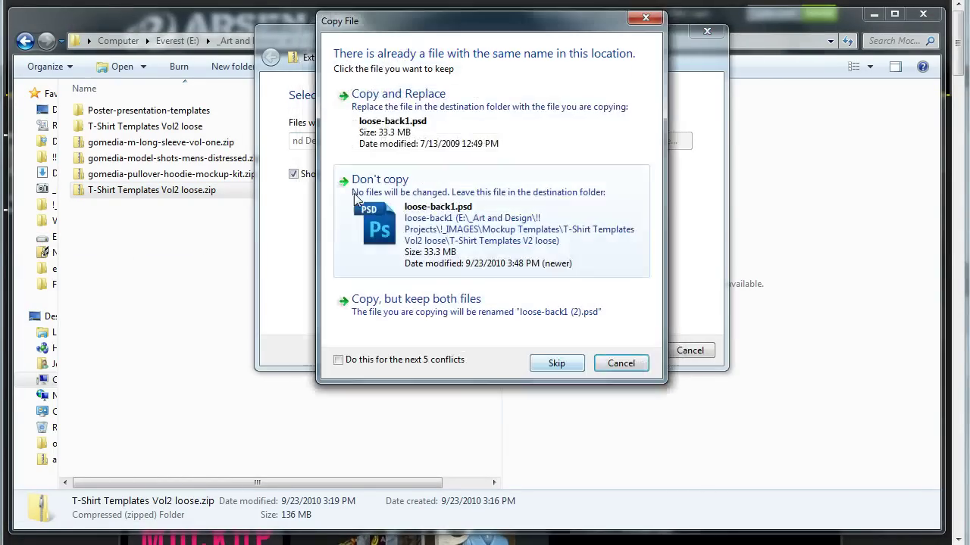
pyautogui.click(391, 114)
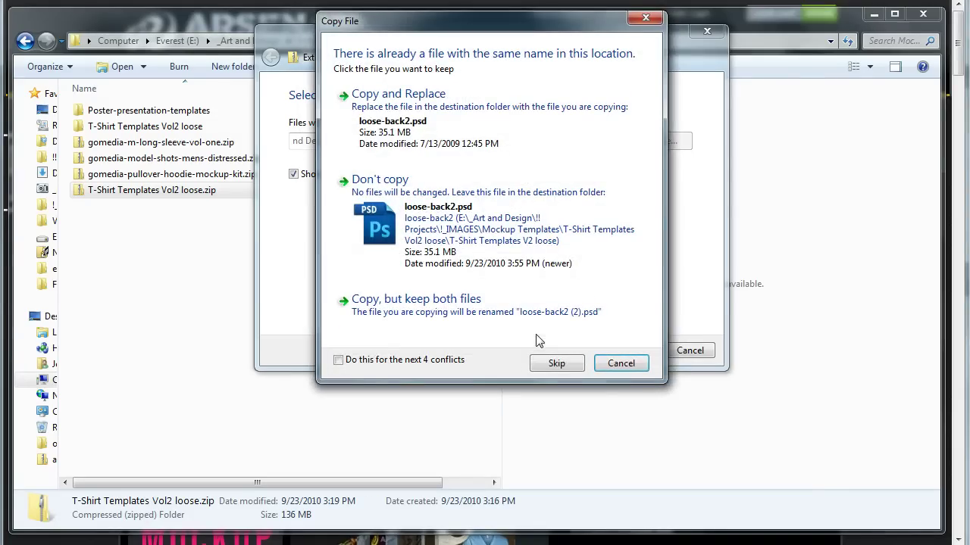
pyautogui.click(365, 360)
pyautogui.click(555, 364)
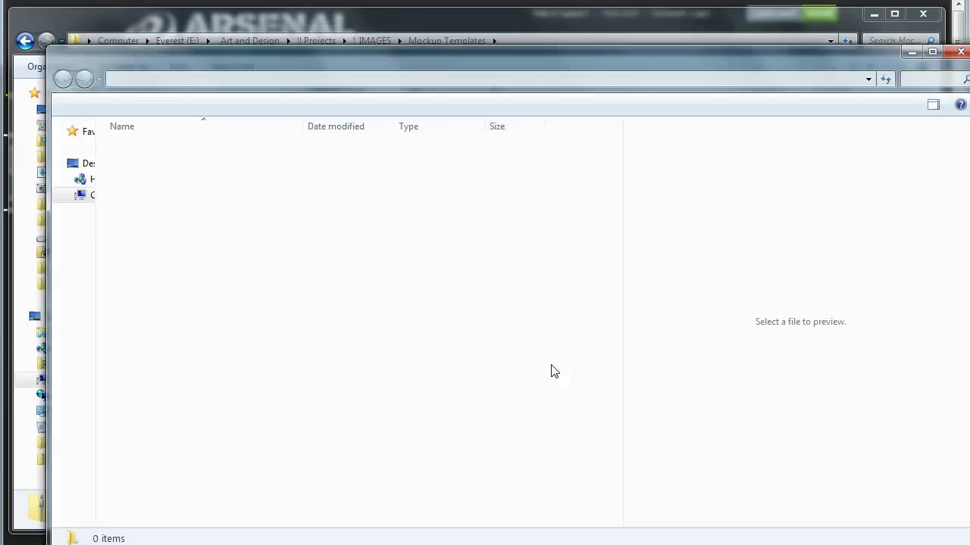
# Step: Enter the T-Shirt Templates V2 loose folder and open loose-front1.psd in Photoshop
pyautogui.click(196, 151)
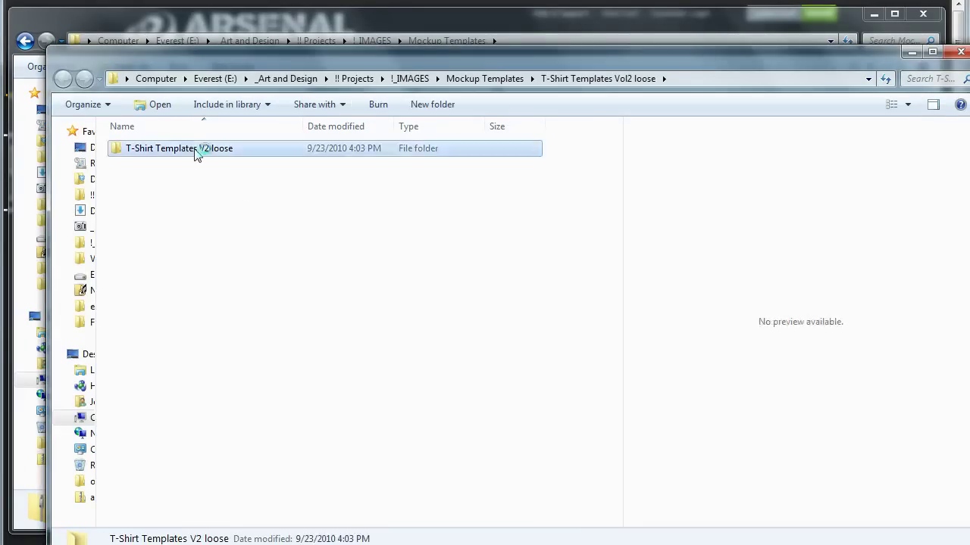
pyautogui.doubleClick(195, 151)
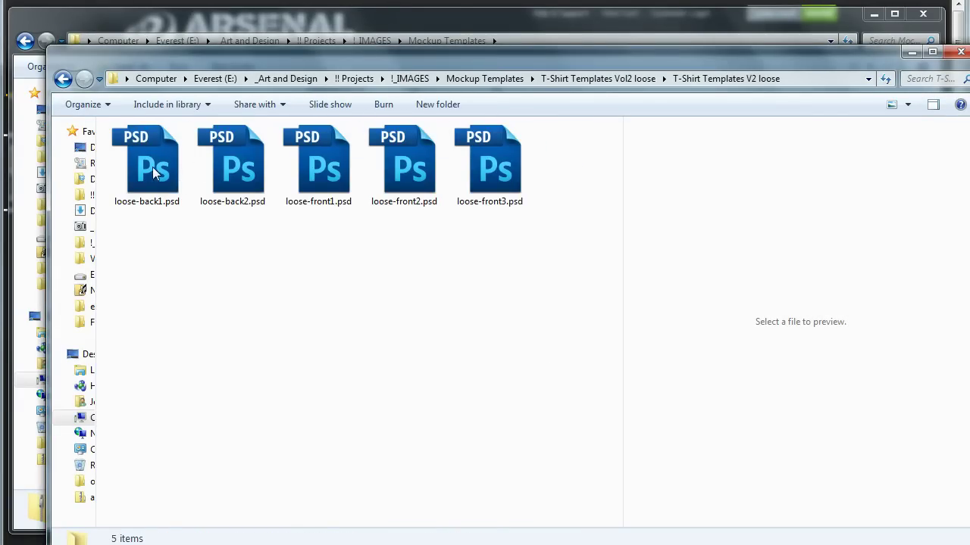
pyautogui.moveTo(580, 247); pyautogui.dragTo(151, 167)
pyautogui.click(180, 240)
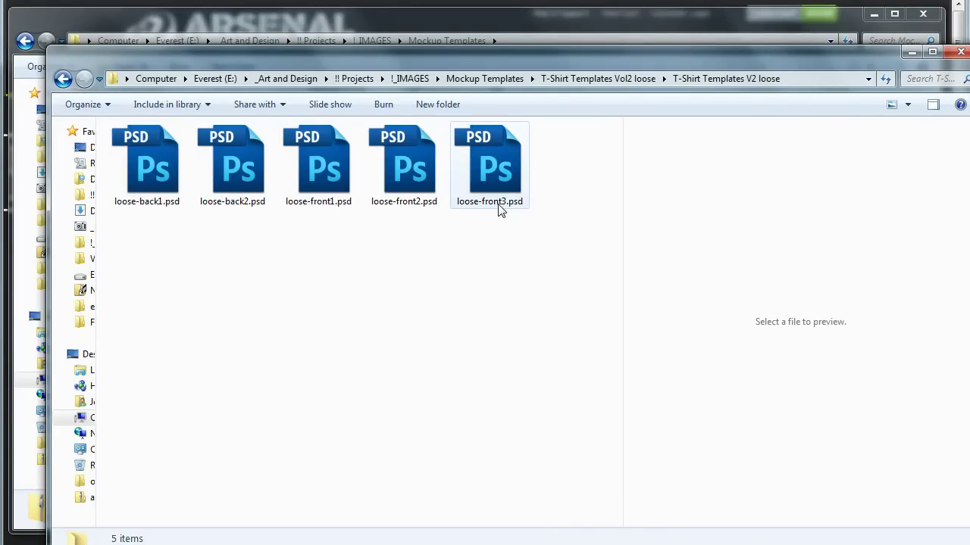
pyautogui.click(342, 191)
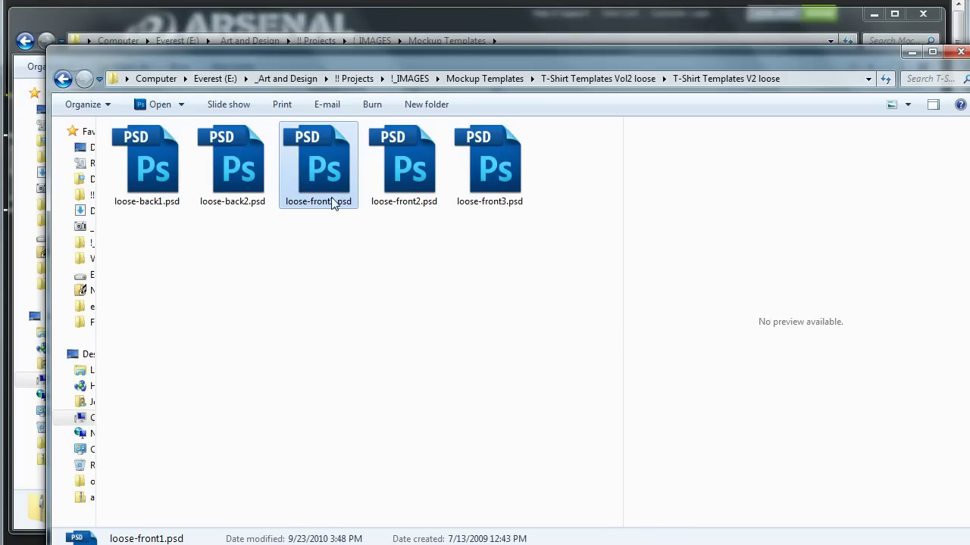
pyautogui.doubleClick(332, 202)
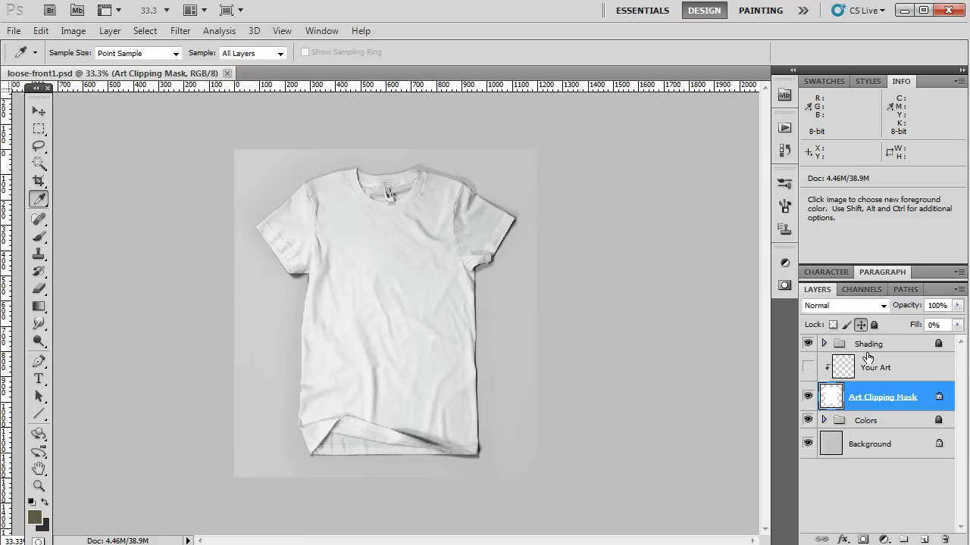
# Step: Toggle the Shading group's visibility, then expand and select the Colors group
pyautogui.click(808, 344)
pyautogui.click(808, 344)
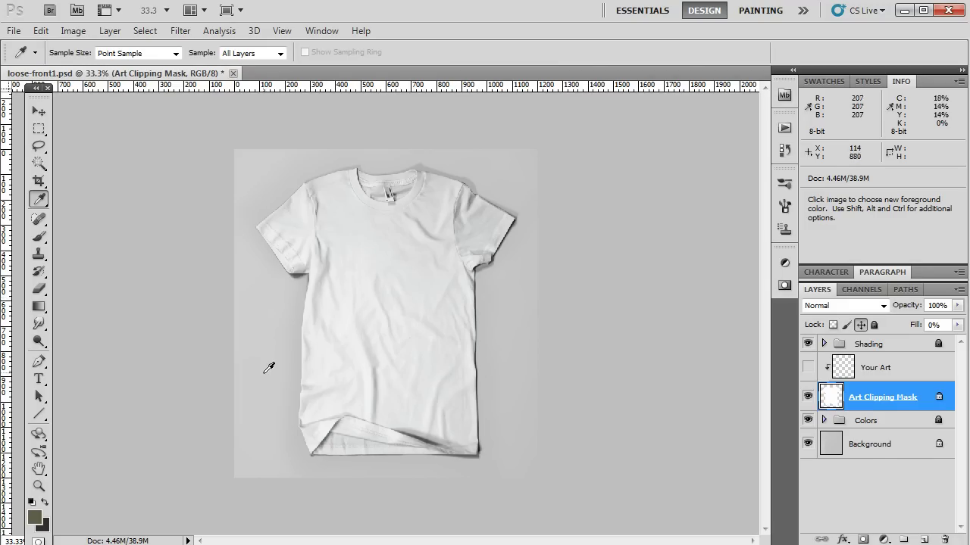
pyautogui.click(823, 420)
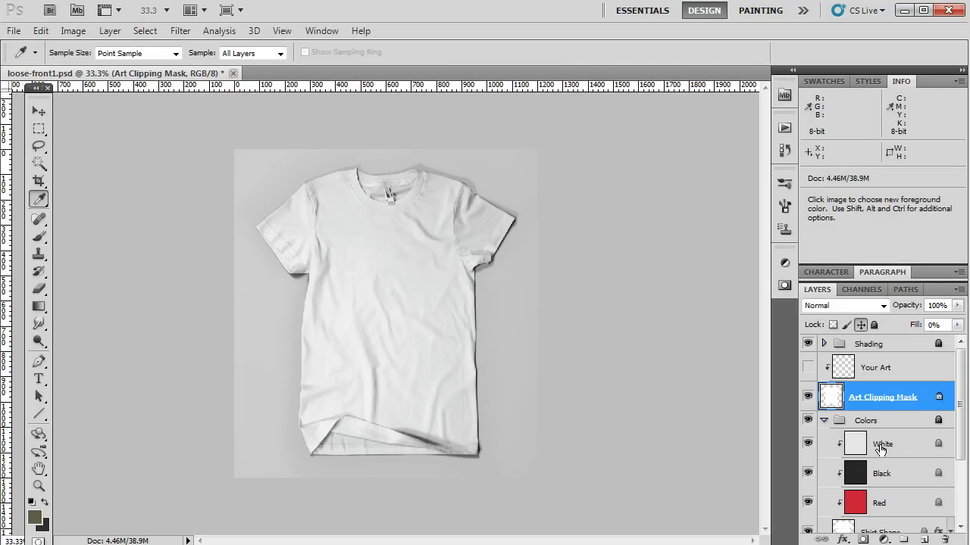
pyautogui.click(875, 422)
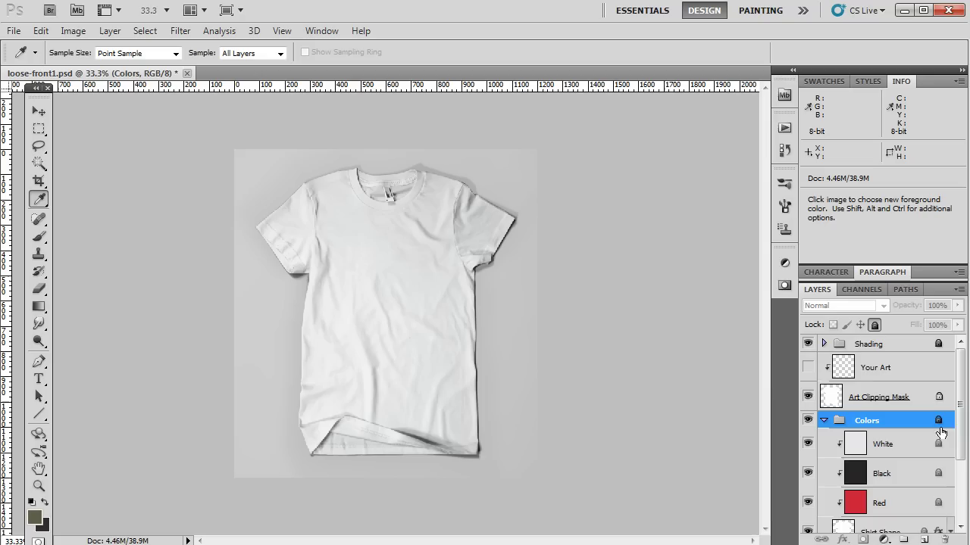
# Step: Inspect and collapse the Shading and Colors groups, then bring up File > Open
pyautogui.click(808, 344)
pyautogui.click(808, 344)
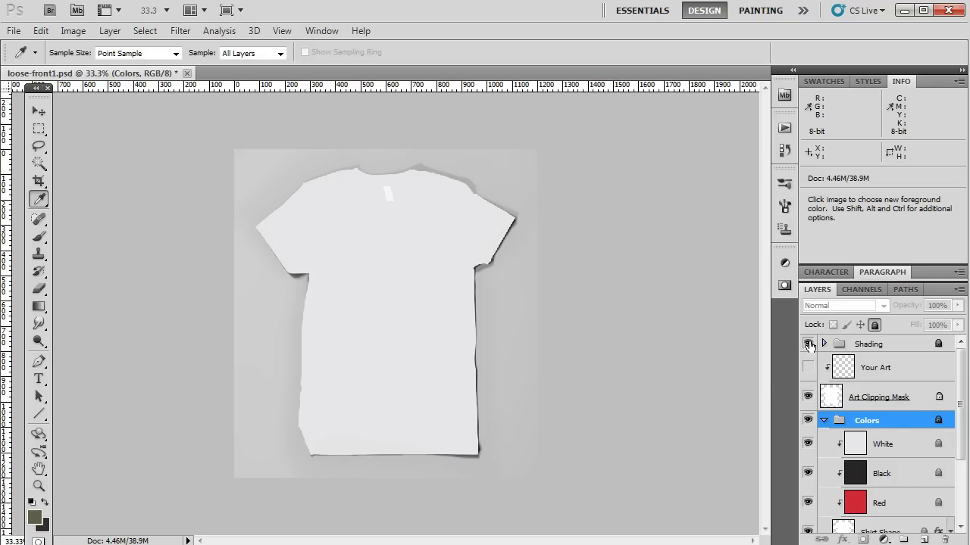
pyautogui.click(824, 344)
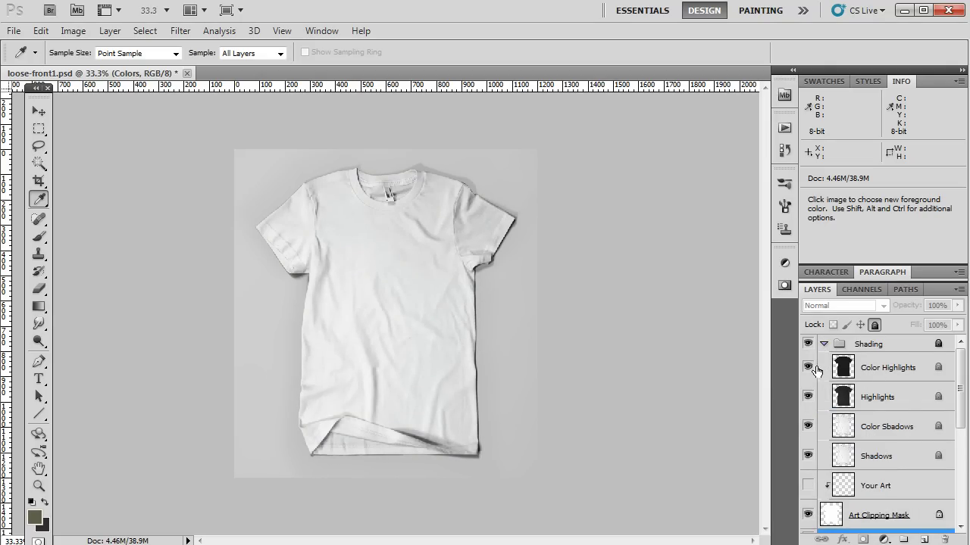
pyautogui.click(824, 345)
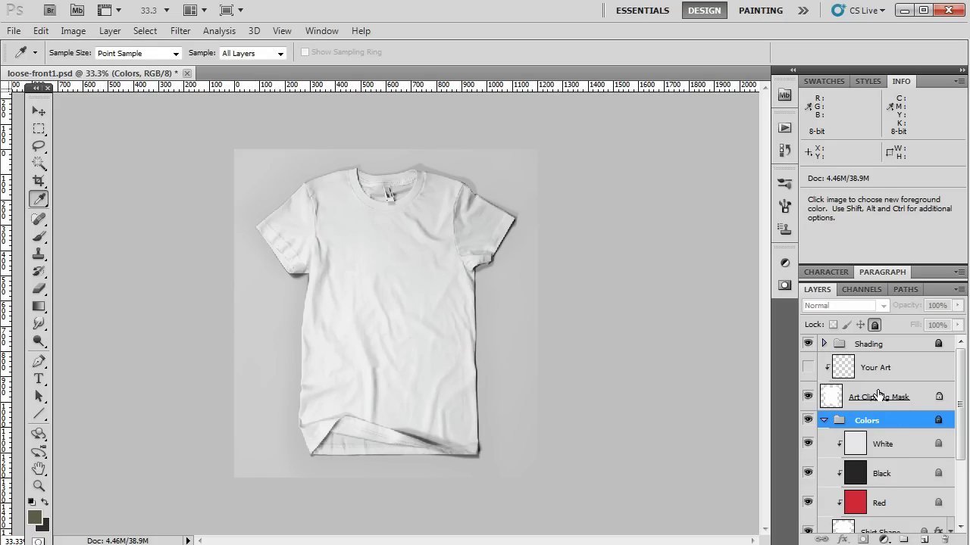
pyautogui.click(823, 420)
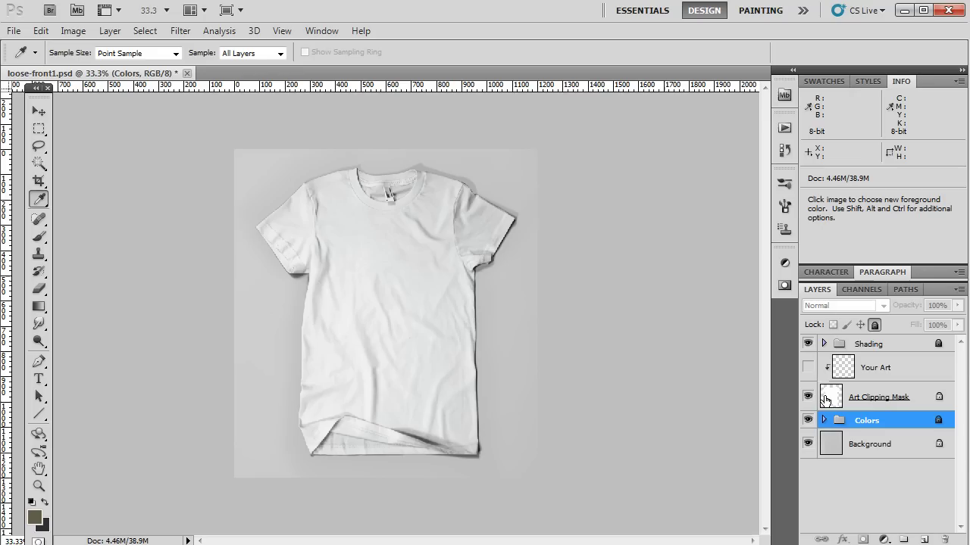
pyautogui.click(14, 30)
pyautogui.click(14, 31)
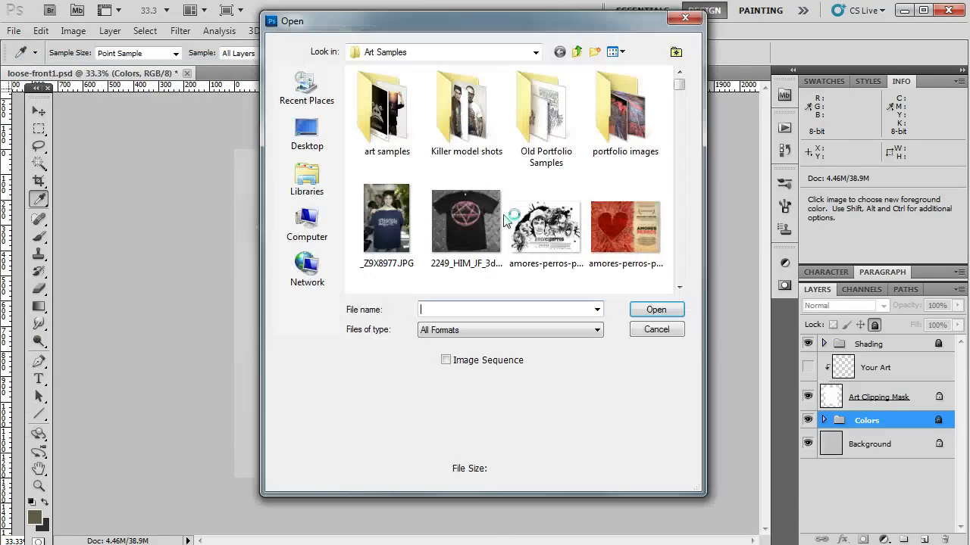
# Step: Open jeff-mastodon4.jpg from Art Samples and select the entire image
pyautogui.moveTo(680, 85); pyautogui.dragTo(680, 206)
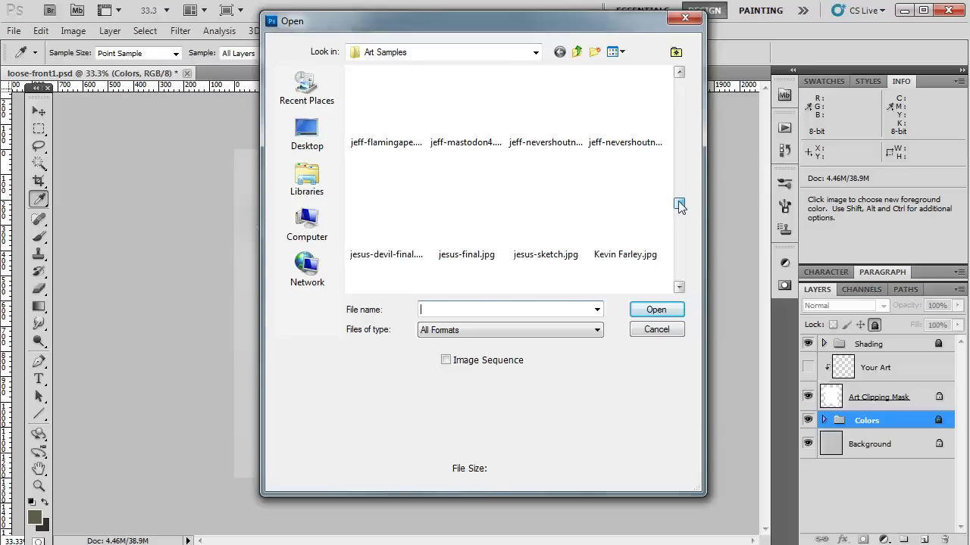
pyautogui.click(468, 92)
pyautogui.click(640, 307)
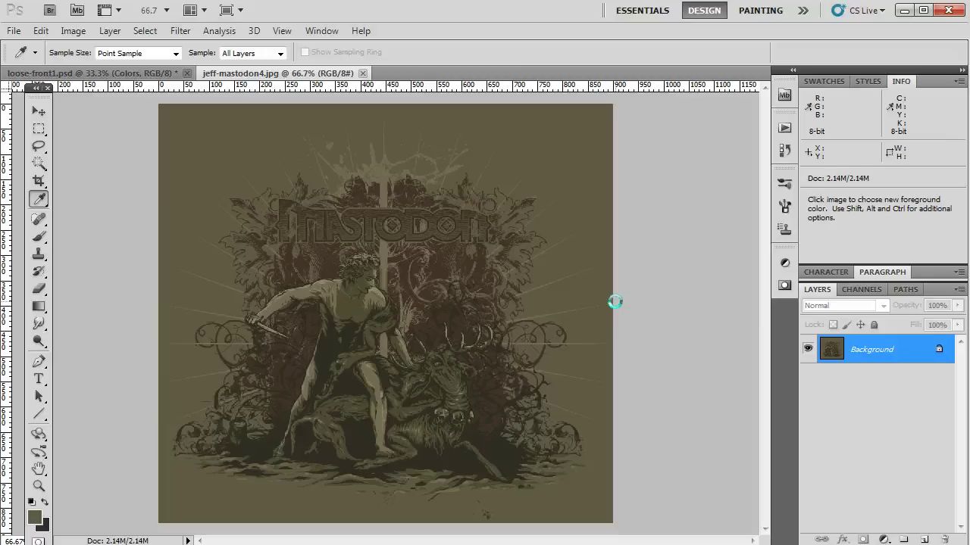
pyautogui.hotkey('ctrl', 'a')
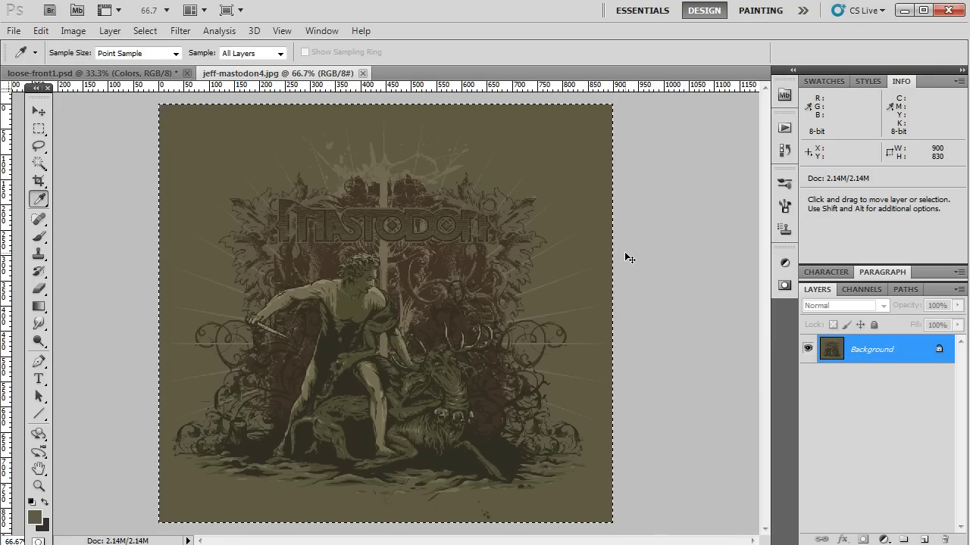
# Step: Paste the Mastodon artwork into loose-front1.psd, clipped above the Art Clipping Mask layer
pyautogui.click(95, 73)
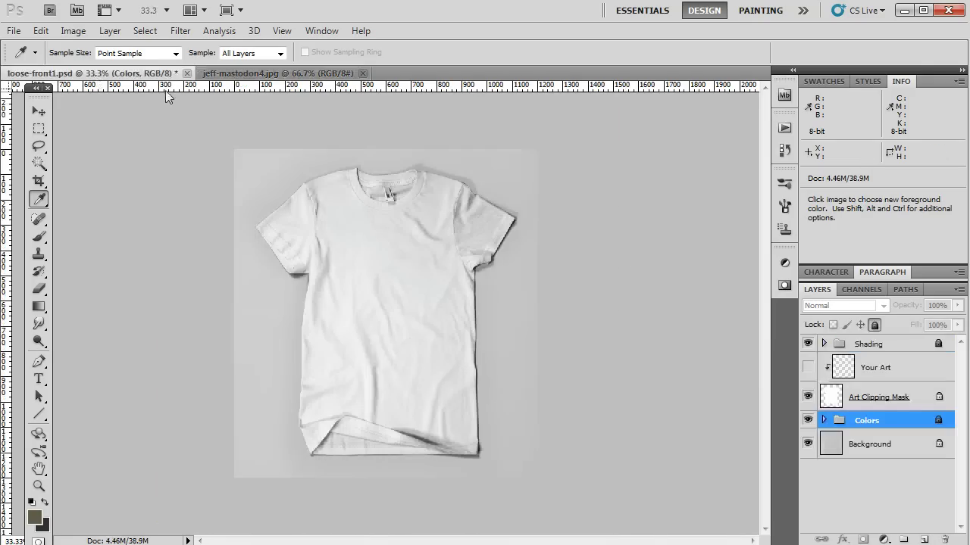
pyautogui.click(873, 401)
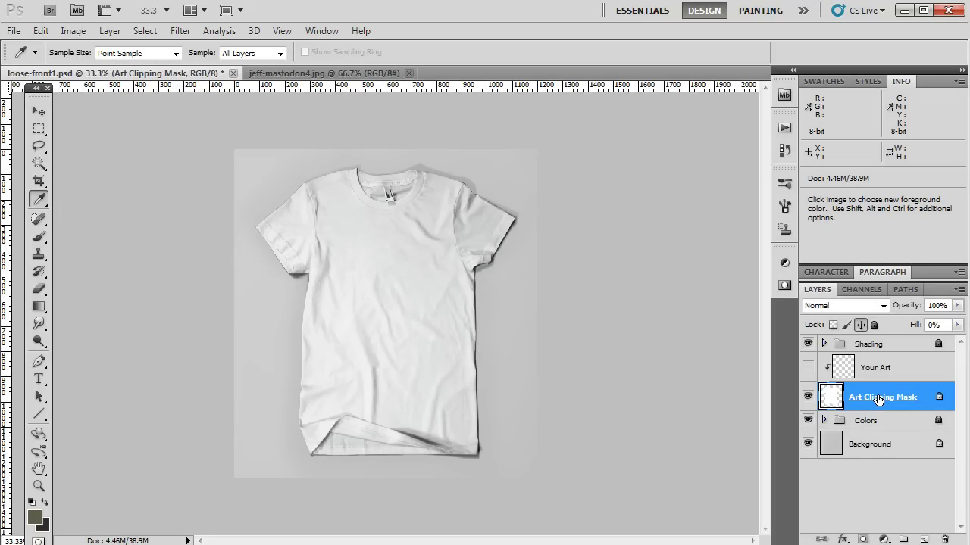
pyautogui.press('ctrl')
pyautogui.hotkey('ctrl', 'v')
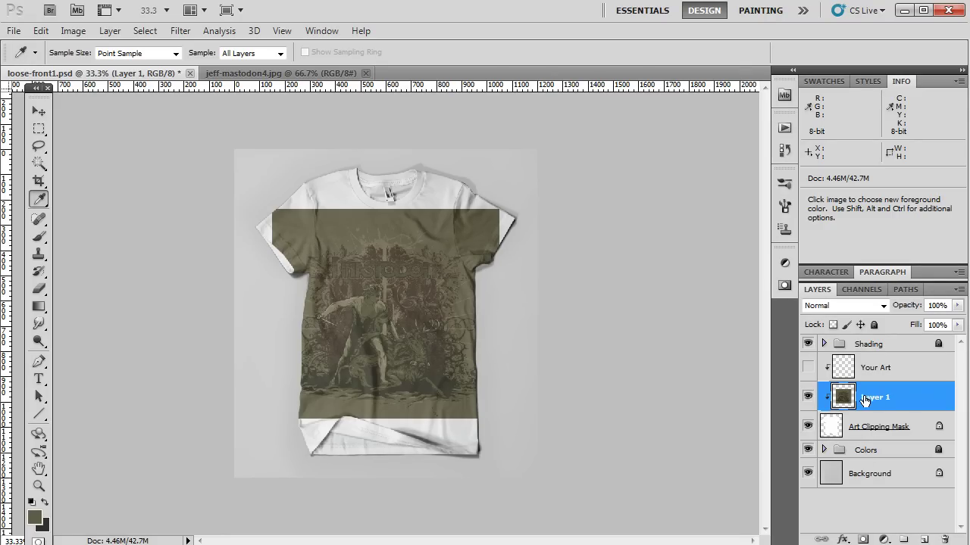
# Step: Nudge the artwork slightly down and right, and hide the Shading group
pyautogui.click(39, 111)
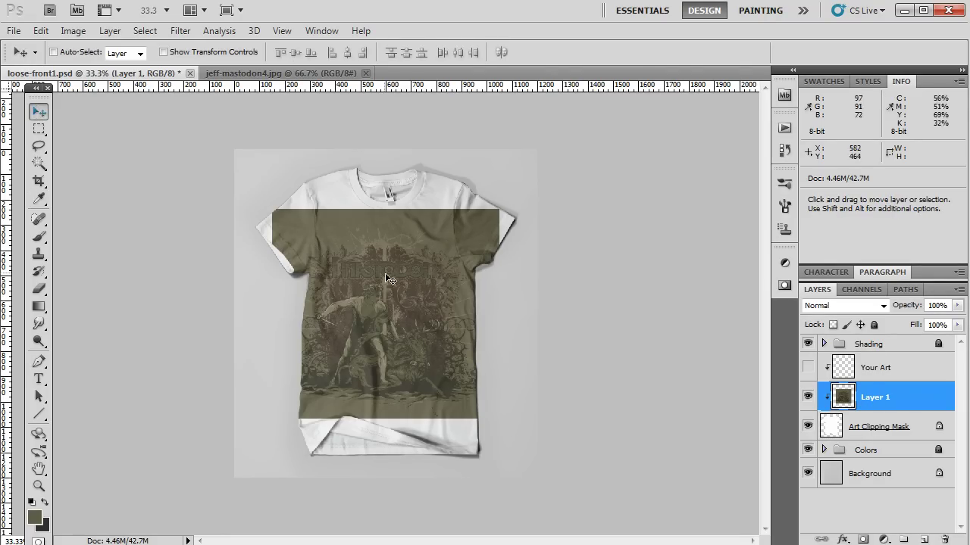
pyautogui.moveTo(385, 275)
pyautogui.mouseDown()
pyautogui.moveTo(430, 343)
pyautogui.moveTo(445, 349)
pyautogui.moveTo(459, 256)
pyautogui.moveTo(412, 263)
pyautogui.moveTo(413, 278)
pyautogui.moveTo(393, 293)
pyautogui.mouseUp()
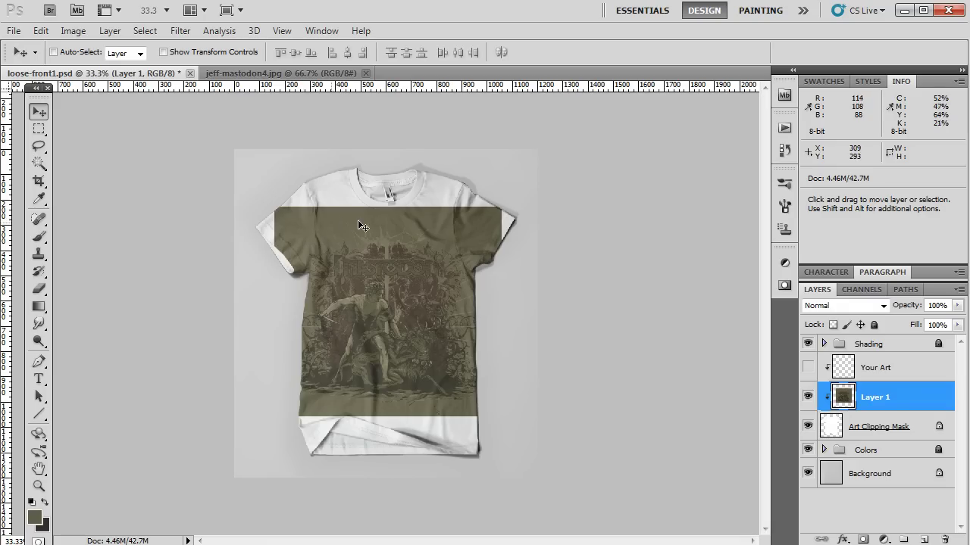
pyautogui.click(808, 345)
pyautogui.click(38, 198)
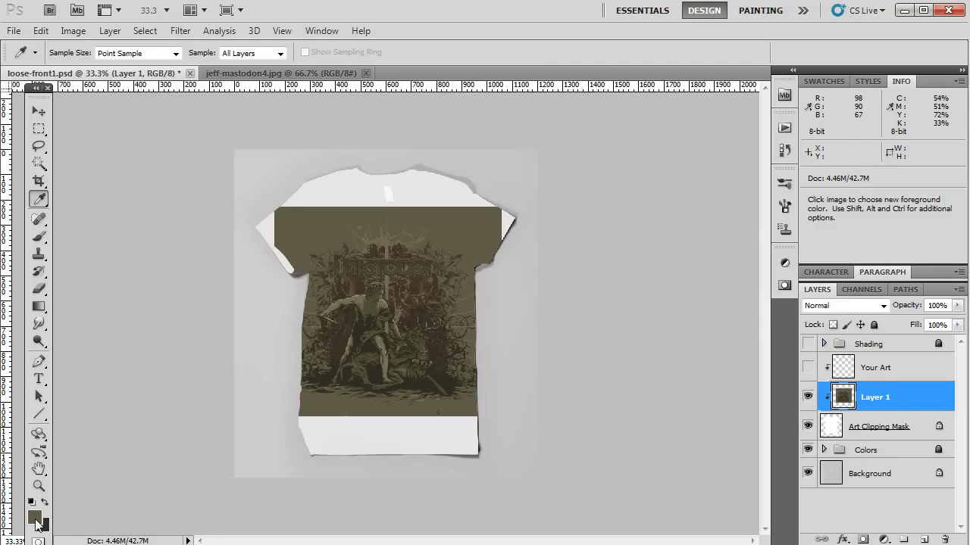
# Step: Add a new Layer 2 beneath the White layer inside the Colors group
pyautogui.click(825, 450)
pyautogui.scroll(-1, 856, 437)
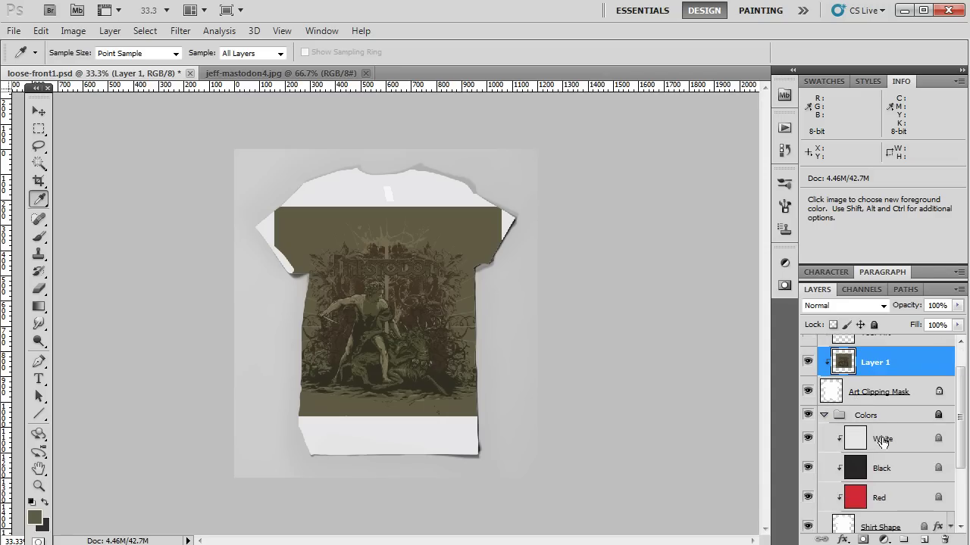
pyautogui.click(880, 440)
pyautogui.click(871, 418)
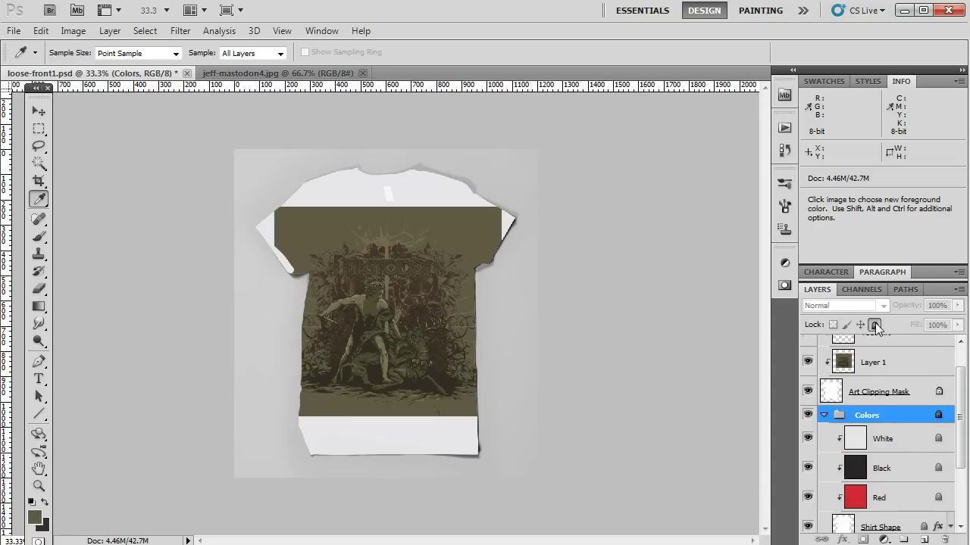
pyautogui.click(886, 438)
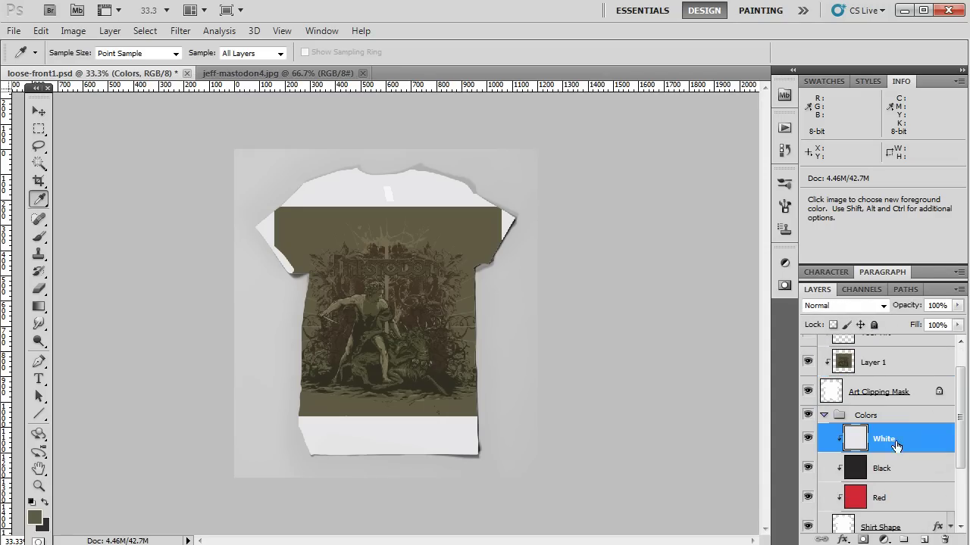
pyautogui.click(926, 539)
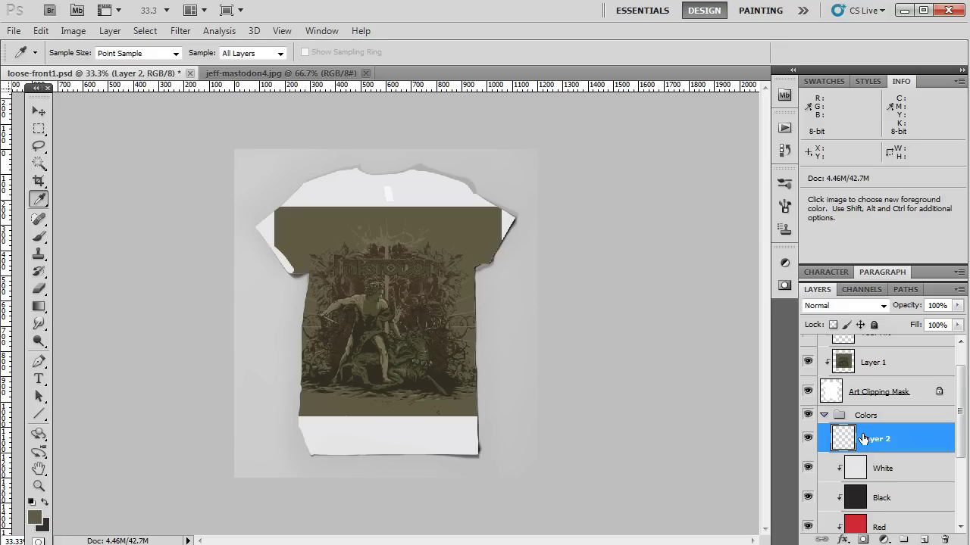
pyautogui.moveTo(863, 437); pyautogui.dragTo(886, 482)
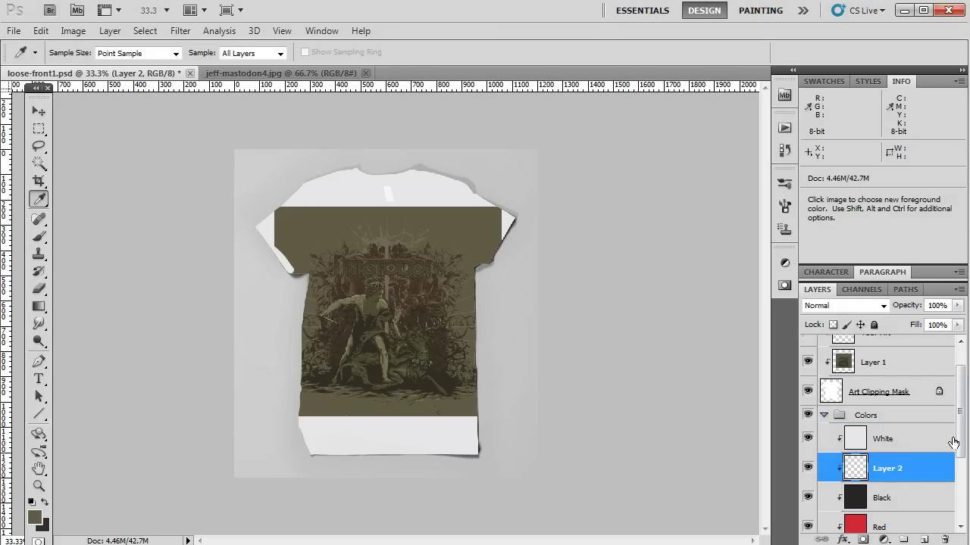
pyautogui.scroll(-1, 959, 436)
pyautogui.scroll(-2, 959, 437)
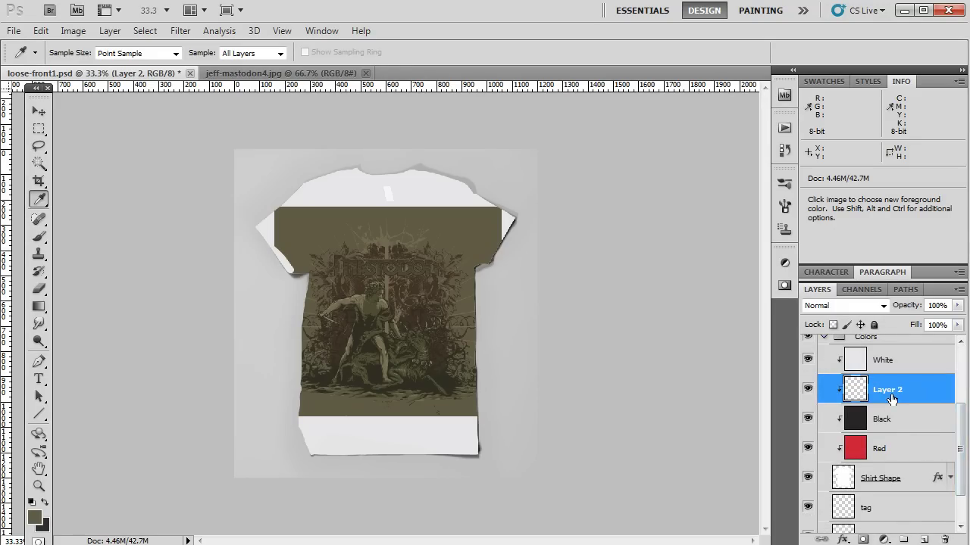
pyautogui.moveTo(893, 399)
pyautogui.mouseDown()
pyautogui.moveTo(894, 381)
pyautogui.moveTo(888, 394)
pyautogui.mouseUp()
# Step: Hide White, fill Layer 2 with the olive foreground colour, and show Shading again
pyautogui.click(808, 359)
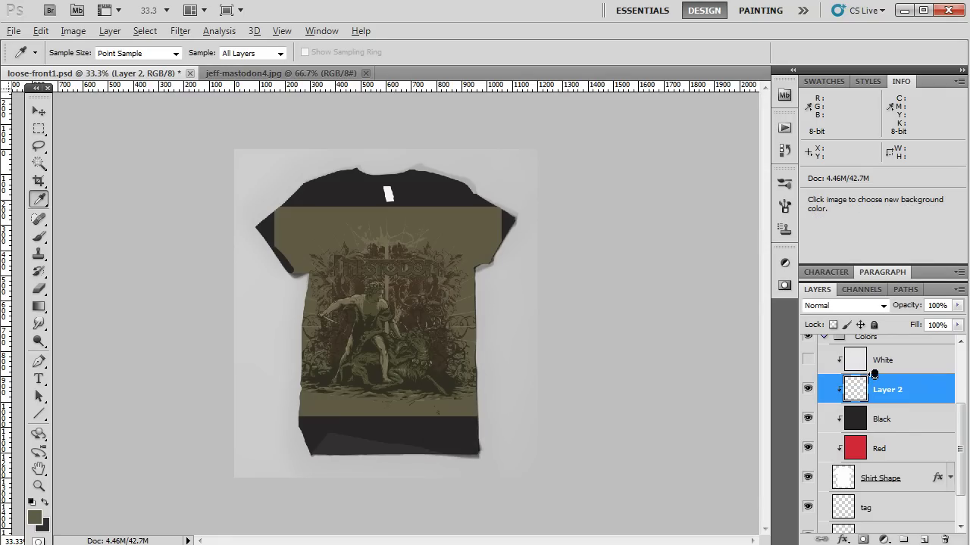
pyautogui.hotkey('alt', 'BackSpace')
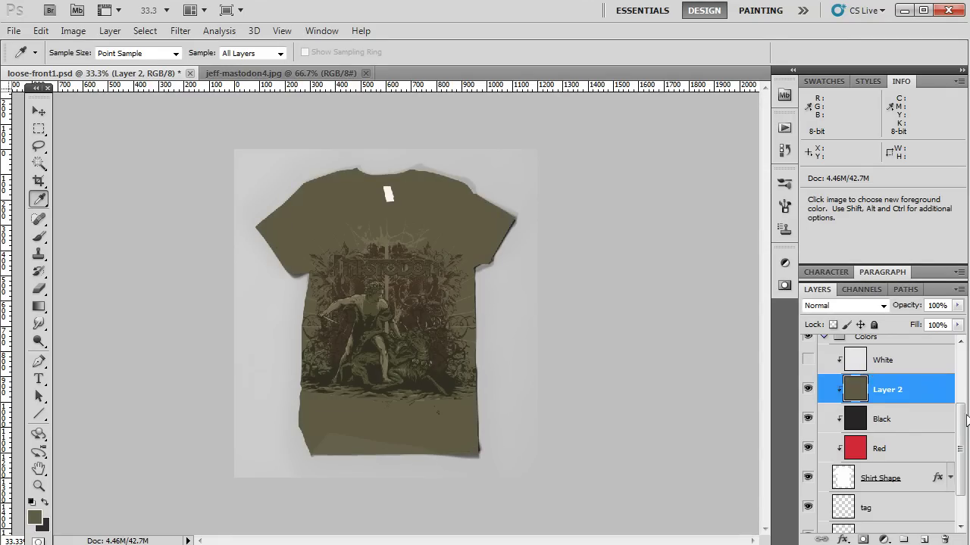
pyautogui.moveTo(961, 421); pyautogui.dragTo(961, 366)
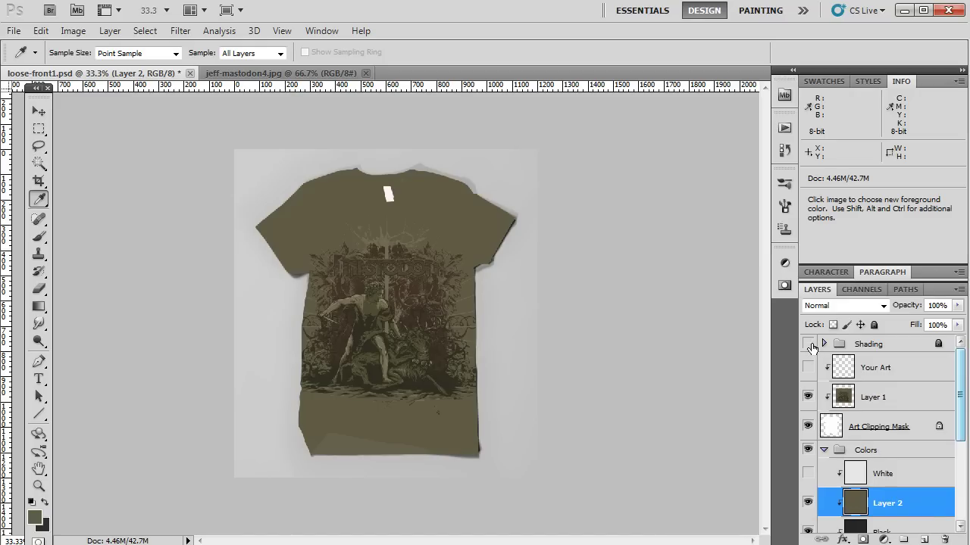
pyautogui.click(808, 344)
# Step: Move the Layer 1 artwork up the chest and shrink it to about 73%
pyautogui.click(36, 115)
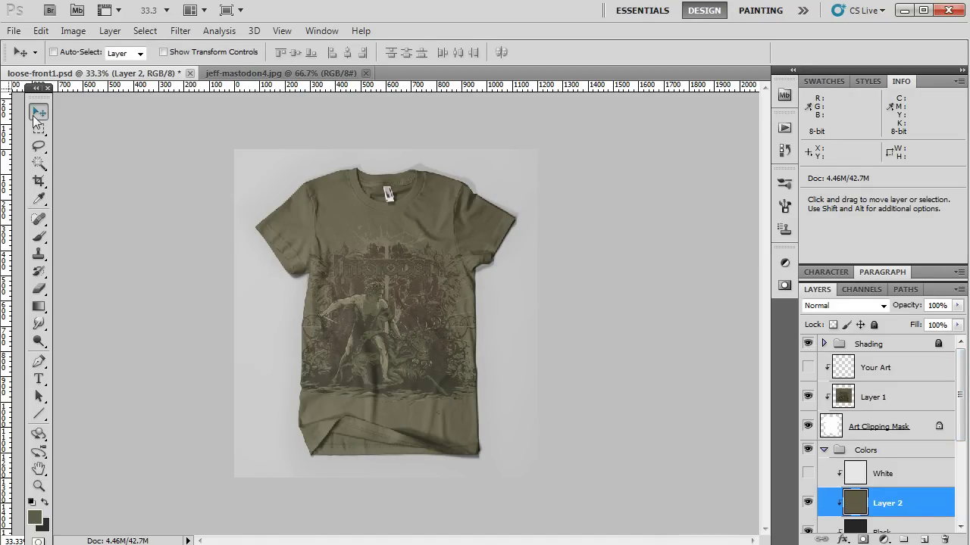
pyautogui.click(884, 398)
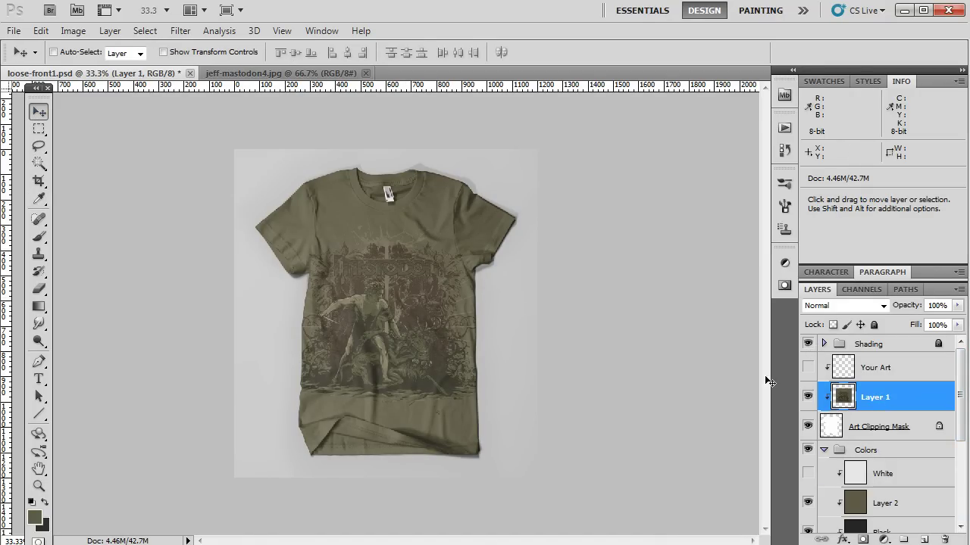
pyautogui.moveTo(406, 316); pyautogui.dragTo(403, 304)
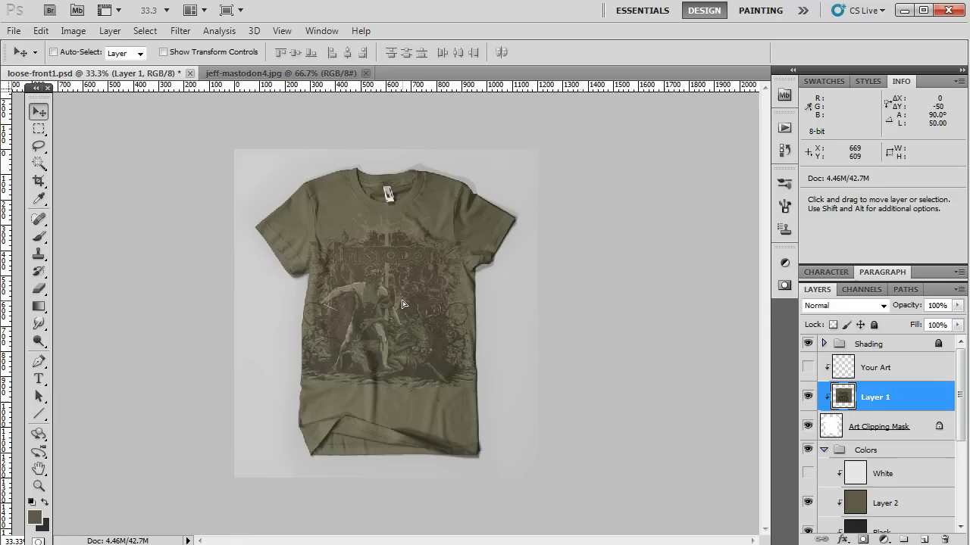
pyautogui.hotkey('ctrl', 't')
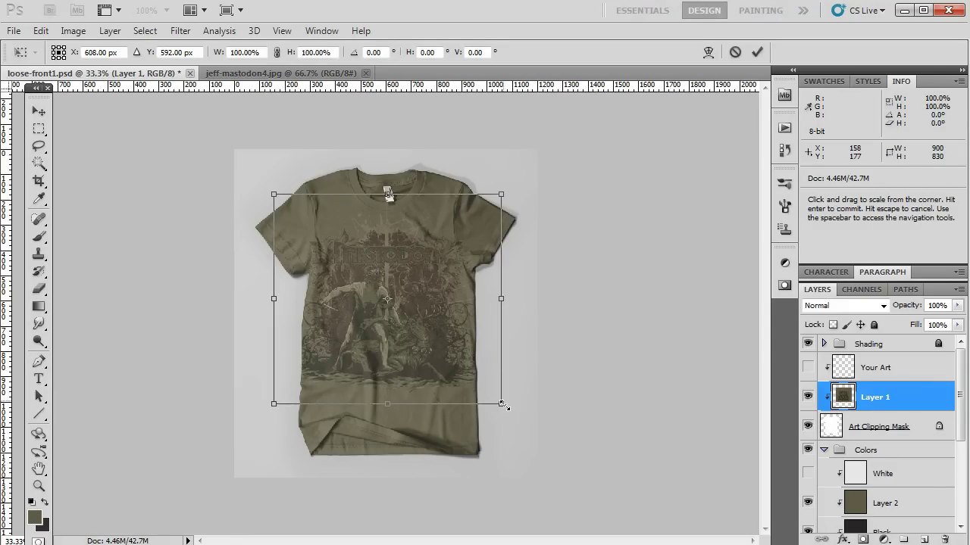
pyautogui.moveTo(502, 404); pyautogui.dragTo(473, 377)
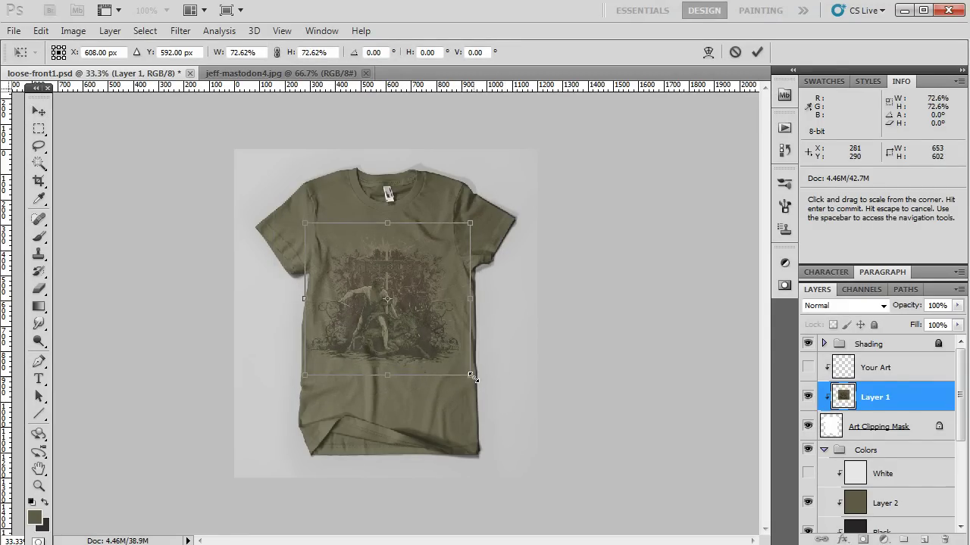
pyautogui.press('Return')
pyautogui.moveTo(394, 327); pyautogui.dragTo(394, 307)
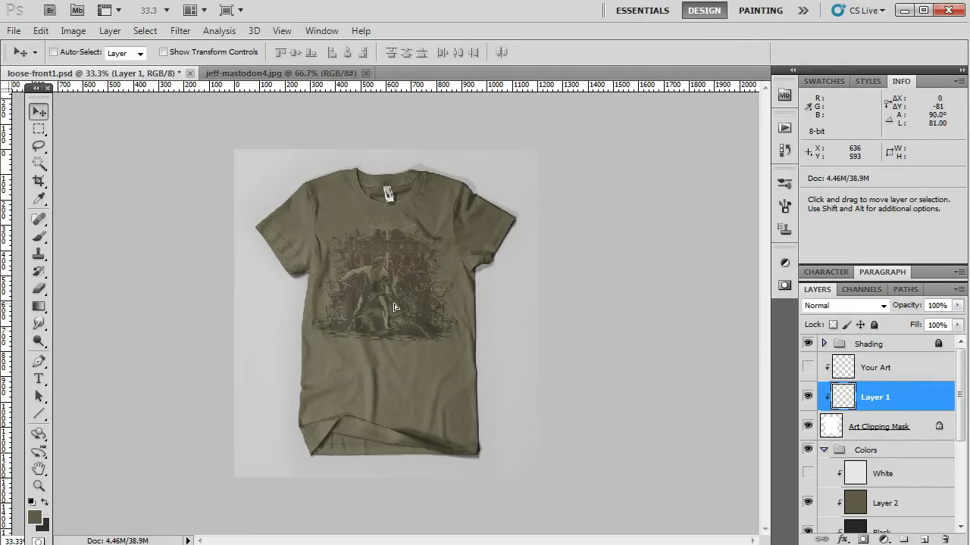
# Step: Undo the shrink and enlarge the artwork to about 131.7% across the shirt front
pyautogui.hotkey('ctrl', 't')
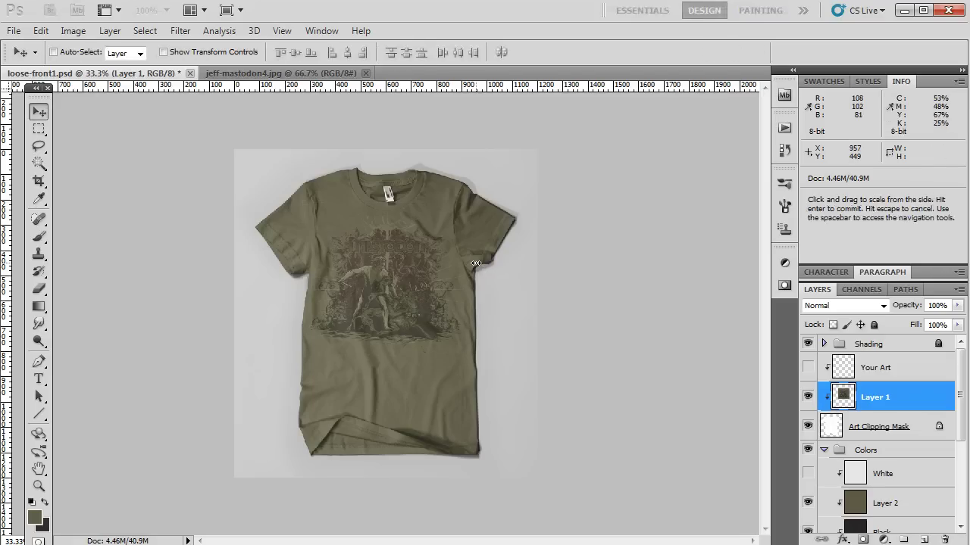
pyautogui.press('Escape')
pyautogui.hotkey('ctrl', 'alt', 'z')
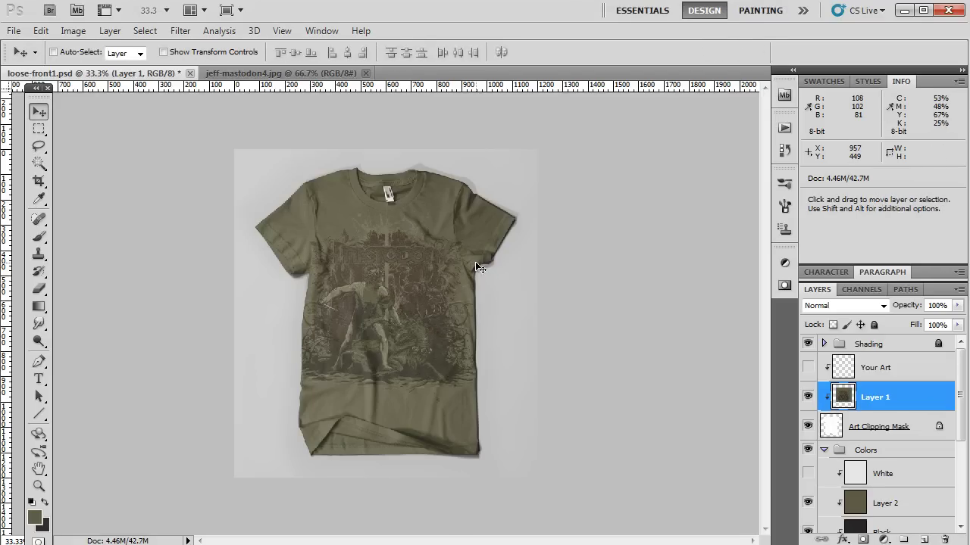
pyautogui.hotkey('ctrl', 't')
pyautogui.moveTo(503, 191); pyautogui.dragTo(571, 153)
pyautogui.hotkey('ctrl', 'z')
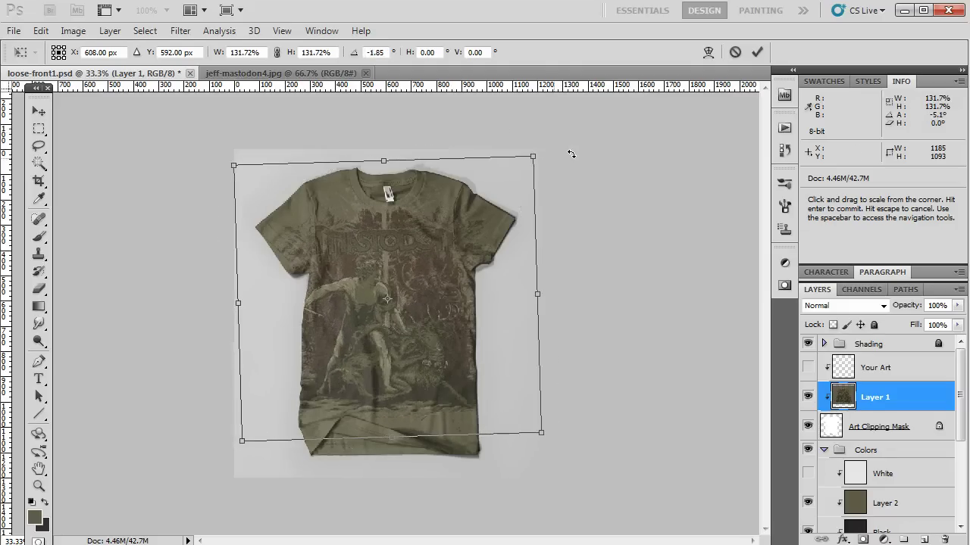
pyautogui.press('Return')
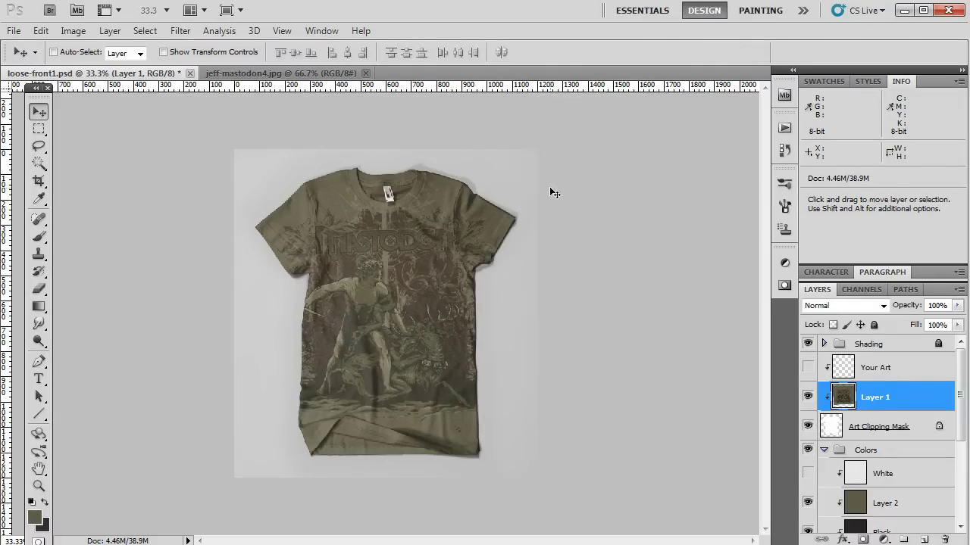